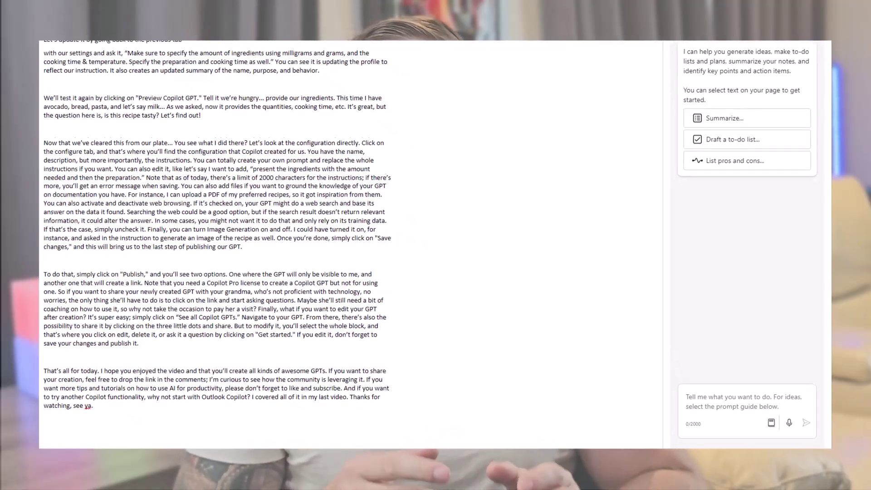
Browse Copilot's Create, Understand and Edit prompt suggestions, then return to the prompt categories
{"action": "left_click", "coordinate": [771, 423]}
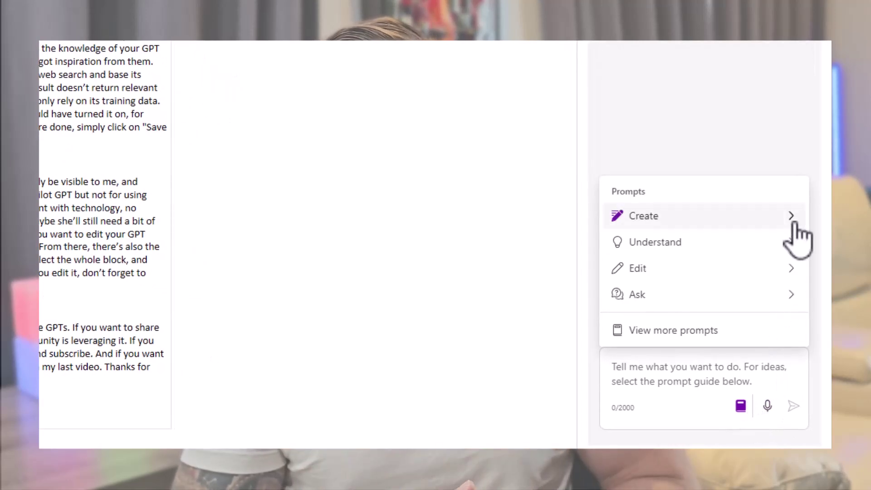
{"action": "left_click", "coordinate": [792, 219]}
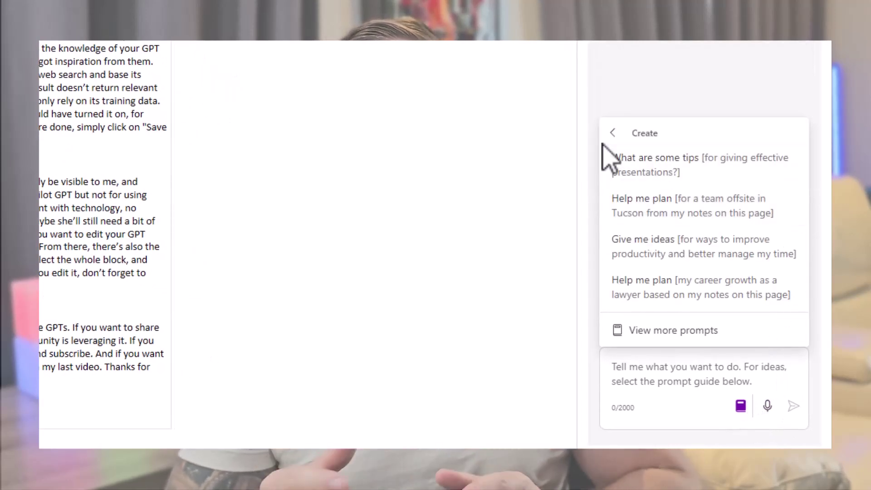
{"action": "left_click", "coordinate": [617, 133]}
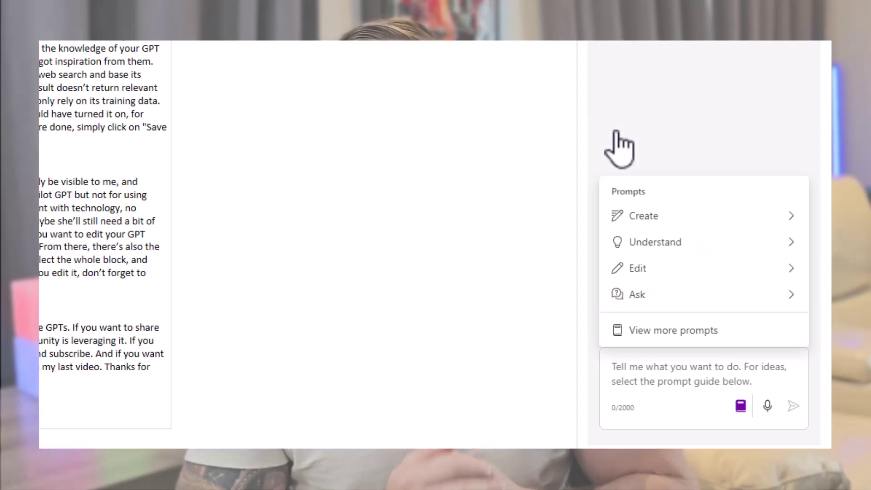
{"action": "left_click", "coordinate": [797, 257]}
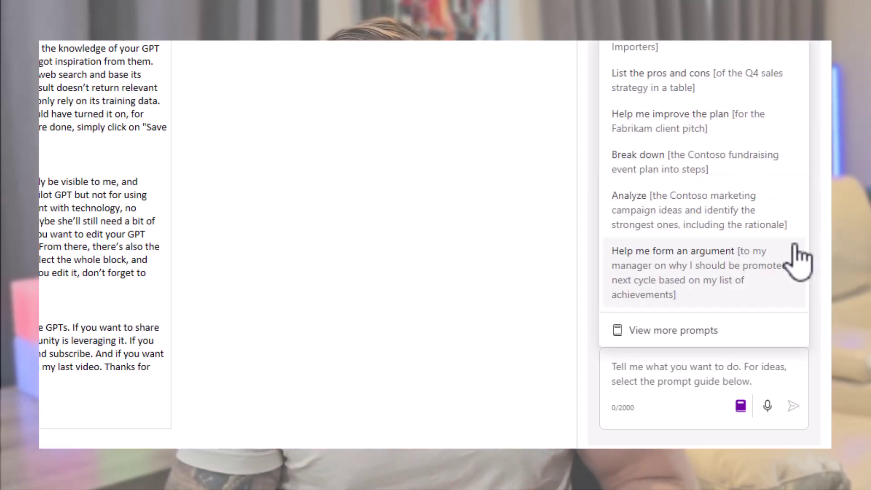
{"action": "left_click", "coordinate": [614, 44]}
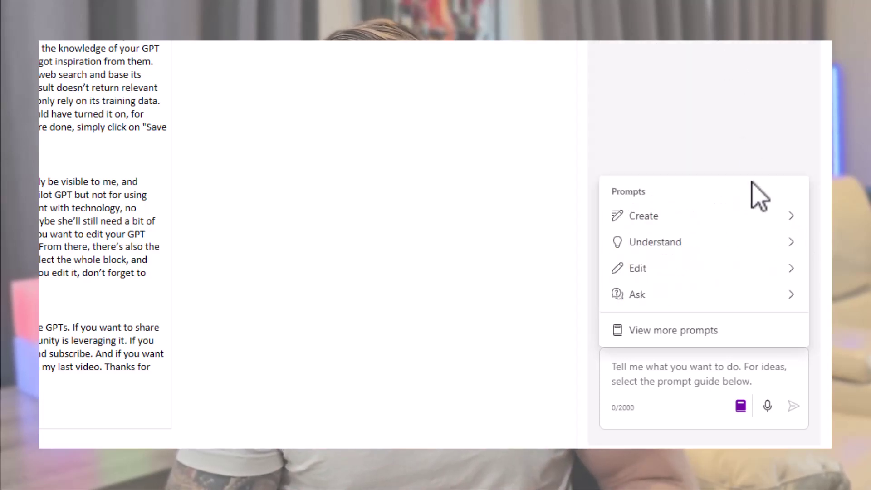
{"action": "left_click", "coordinate": [791, 269]}
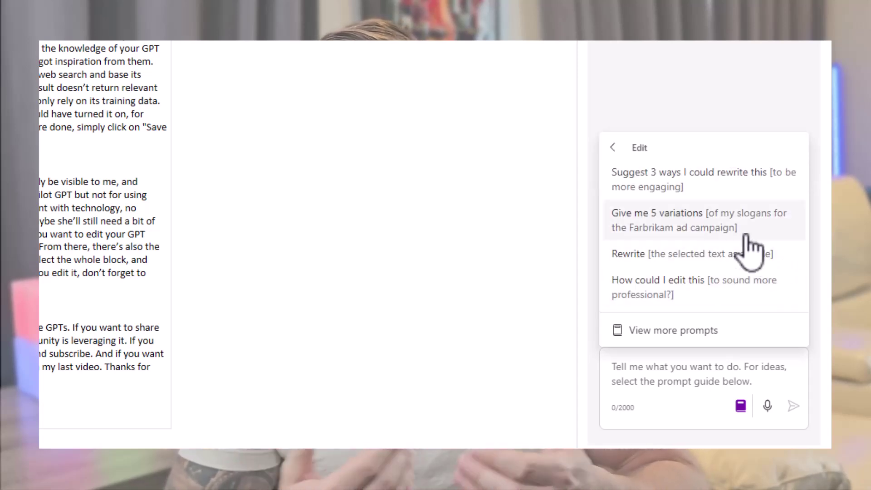
{"action": "left_click", "coordinate": [615, 147]}
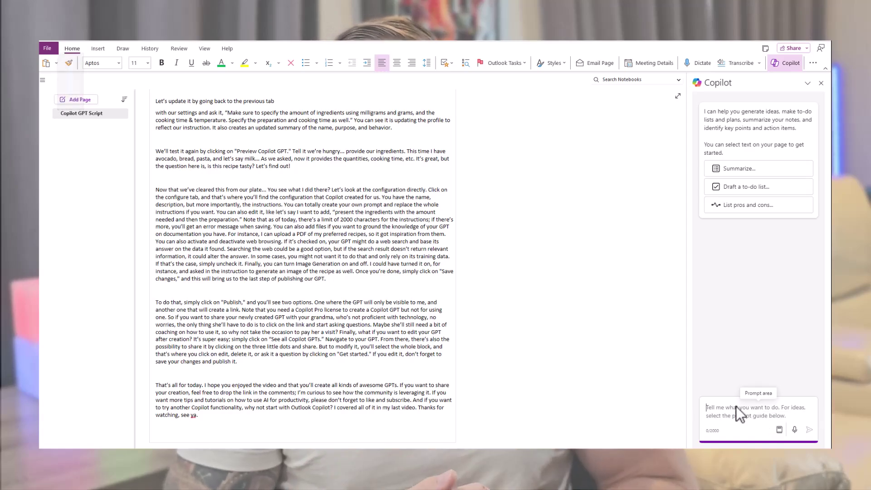
Send Copilot the prompt 'Summarize all the steps needed to create a GPT'
{"action": "type", "text": "Summarize all"}
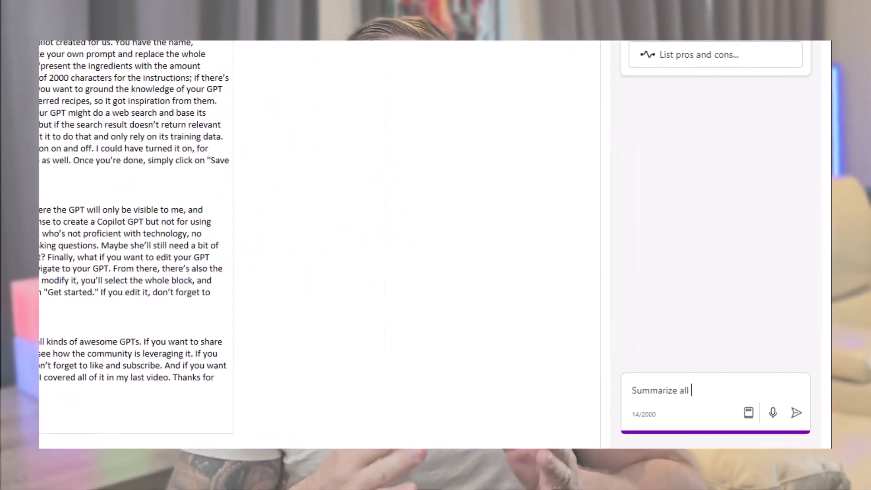
{"action": "type", "text": " the steps needed to create a GPT based on this page"}
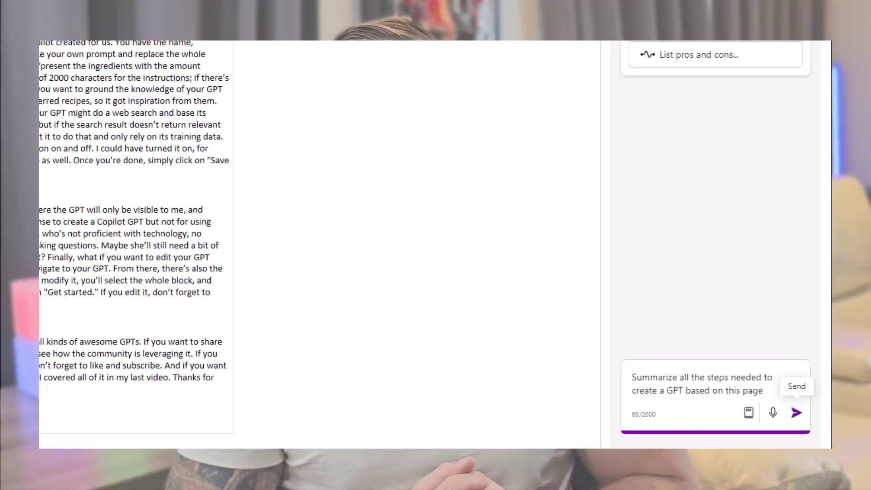
{"action": "left_click", "coordinate": [798, 413]}
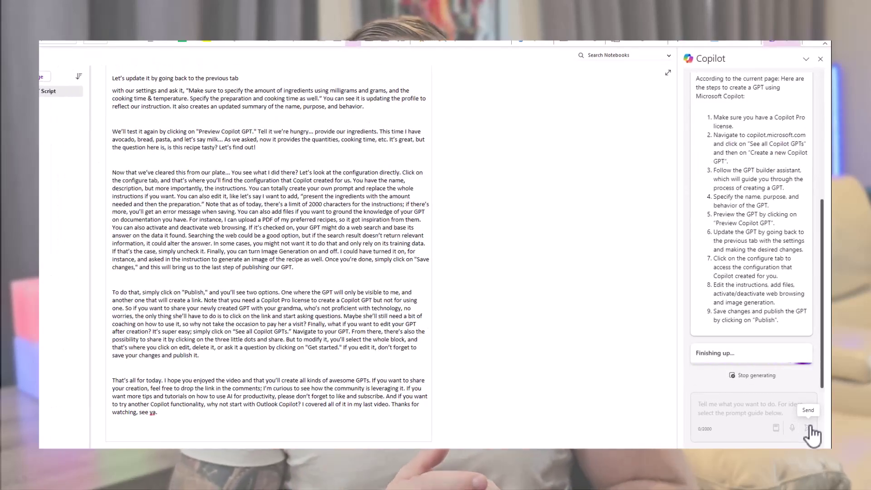
Review Copilot's nine-step GPT answer and the References it cites
{"action": "scroll", "coordinate": [772, 236], "scroll_direction": "up", "scroll_amount": 5}
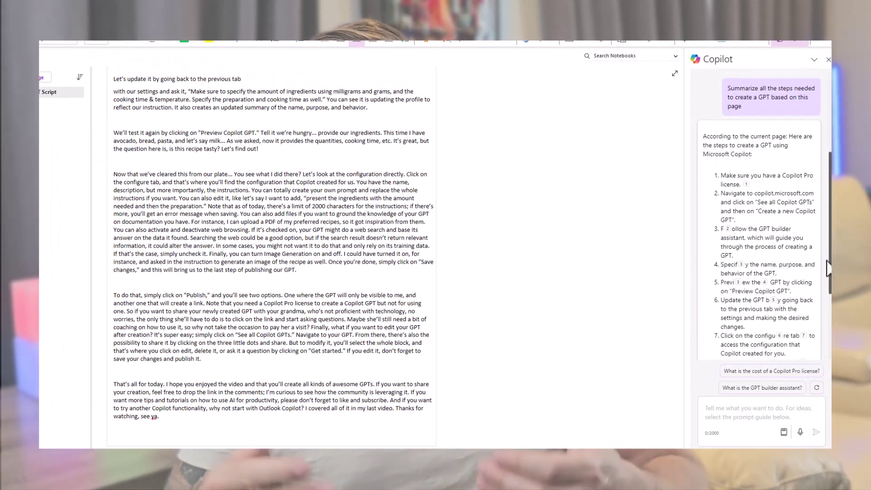
{"action": "scroll", "coordinate": [759, 236], "scroll_direction": "down", "scroll_amount": 1}
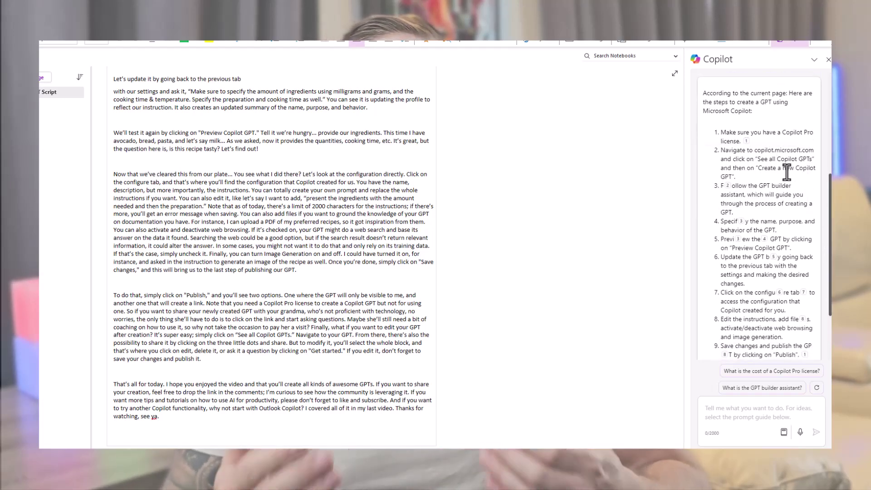
{"action": "mouse_move", "coordinate": [727, 187]}
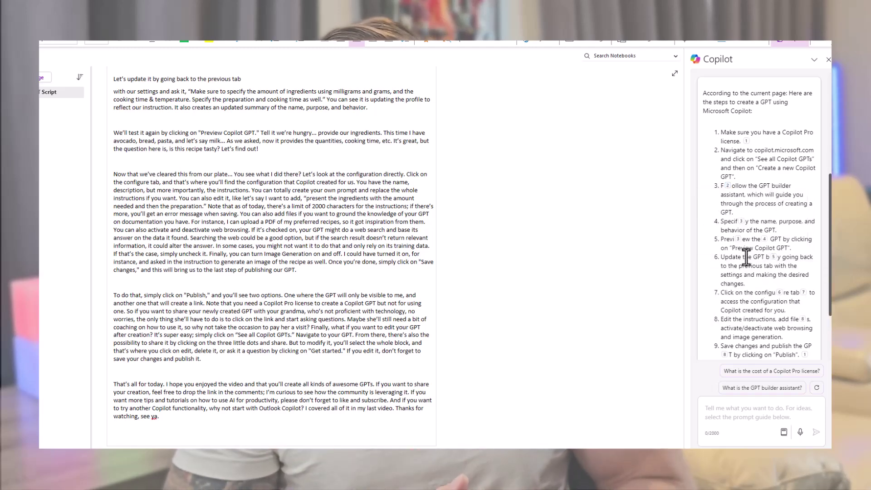
{"action": "scroll", "coordinate": [748, 263], "scroll_direction": "down", "scroll_amount": 2}
{"action": "scroll", "coordinate": [749, 263], "scroll_direction": "down", "scroll_amount": 1}
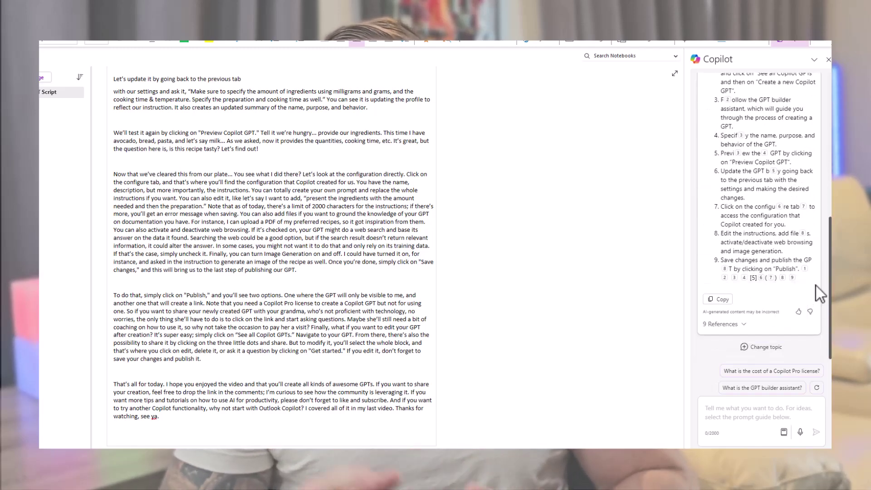
{"action": "left_click", "coordinate": [747, 329]}
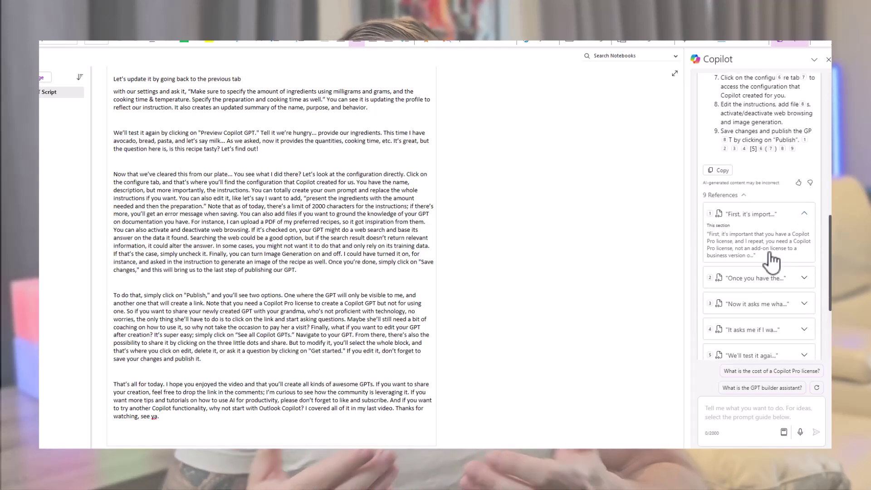
{"action": "scroll", "coordinate": [719, 348], "scroll_direction": "up", "scroll_amount": 5}
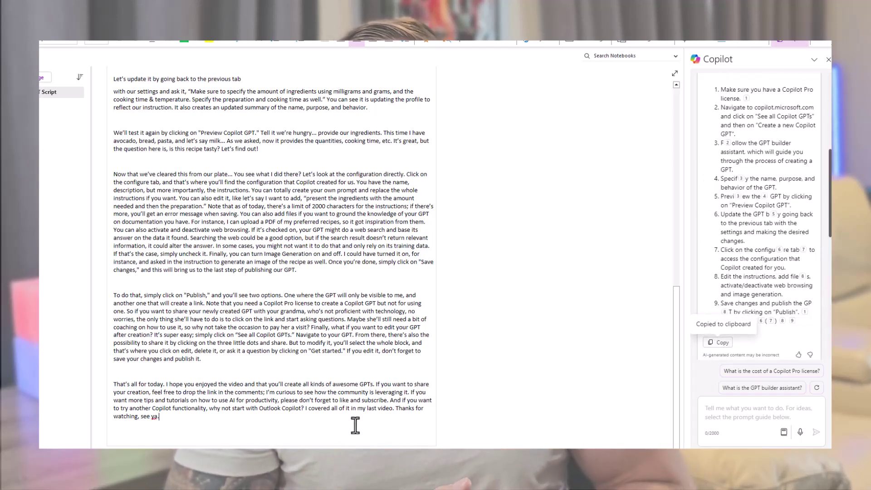
Add a 'Let's summarize:' line after the publish paragraph and paste Copilot's steps beneath it
{"action": "left_click", "coordinate": [363, 371]}
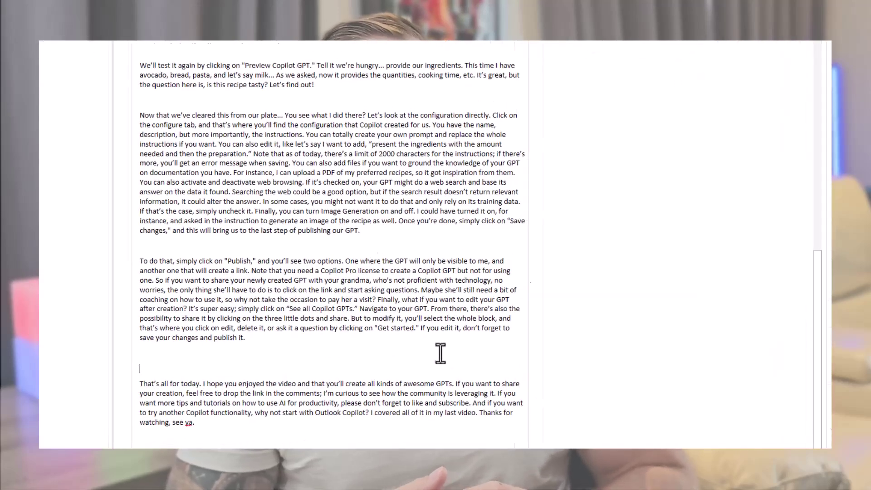
{"action": "type", "text": "Let's summarize:"}
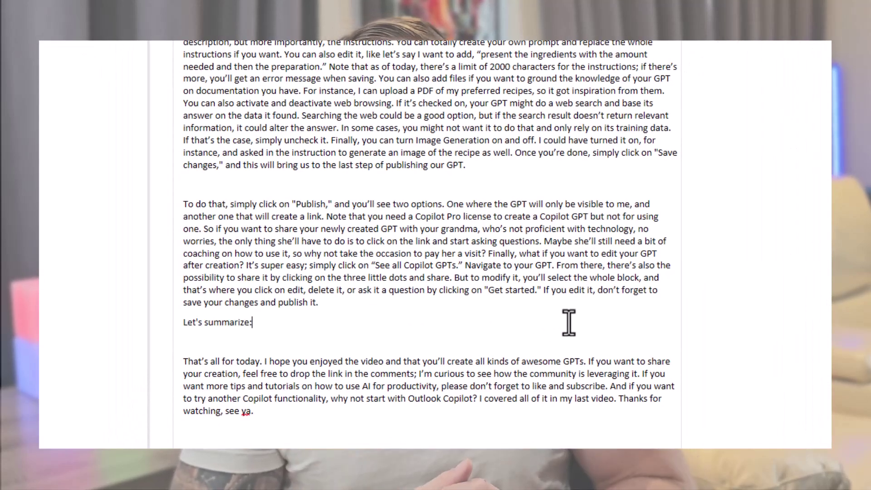
{"action": "key", "text": "Return"}
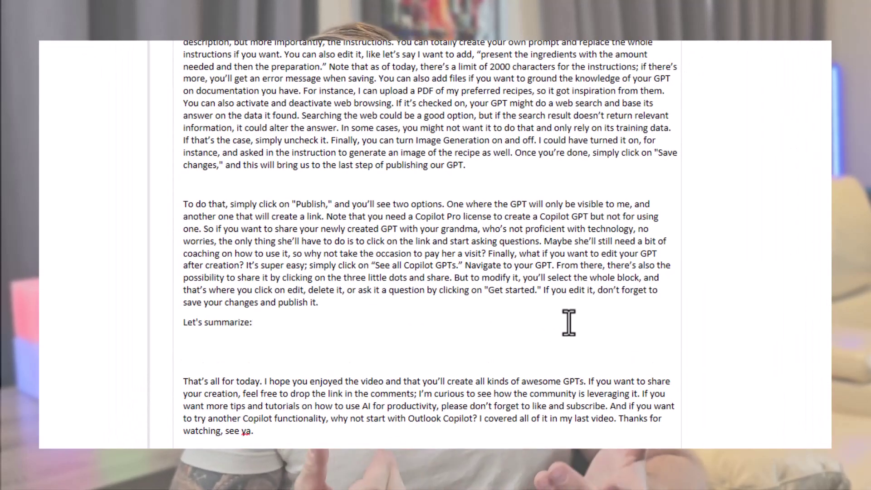
{"action": "type", "text": "According to the current page: Here are the steps to create a GPT using Microsoft Copilot: 1. Make sure you have a Copilot Pro license. 2. Navigate to copilot.microsoft.com and click on \"See all Copilot GPTs\" and then on \"Create a new Copilot GPT\". 3. Follow the GPT builder assistant, which will guide you through the process of creating a GPT. 4. Specify the name, purpose, and behavior of the GPT. 5. Preview the GPT by clicking on \"Preview Copilot GPT\". 6. Update the GPT by going back to the previous tab with the settings and making the desired changes. 7. Click on the configure tab to access the configuration that Copilot created for you. 8. Edit the instructions, add files, activate/deactivate web browsing and image generation. 9. Save changes and publish the GPT by clicking on \"Publish\". [5]()"}
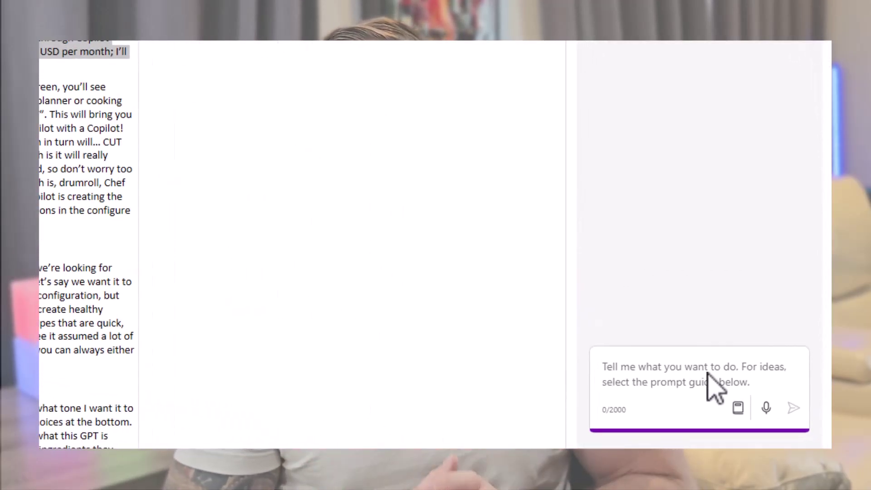
Ask Copilot to expand on Copilot Pro license features and benefits, then paste the answer after 'description.'
{"action": "type", "text": "Expand on"}
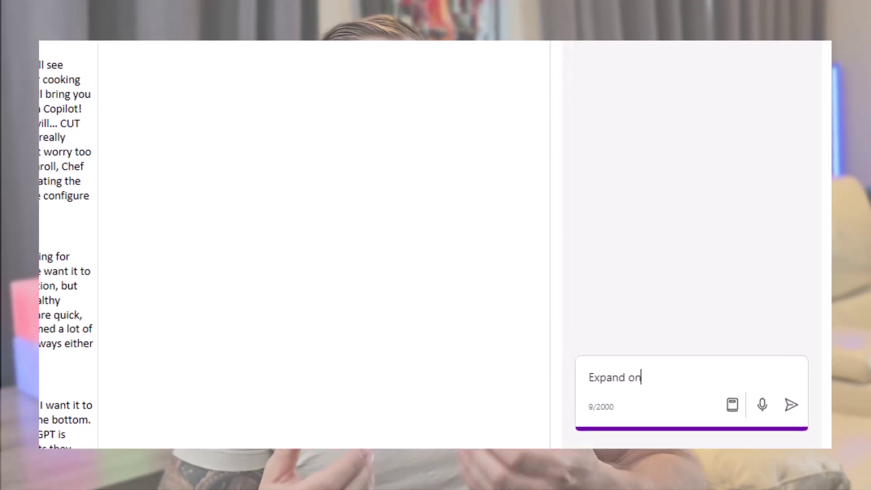
{"action": "type", "text": " the specific features and benefits included in a Copilot Pro license"}
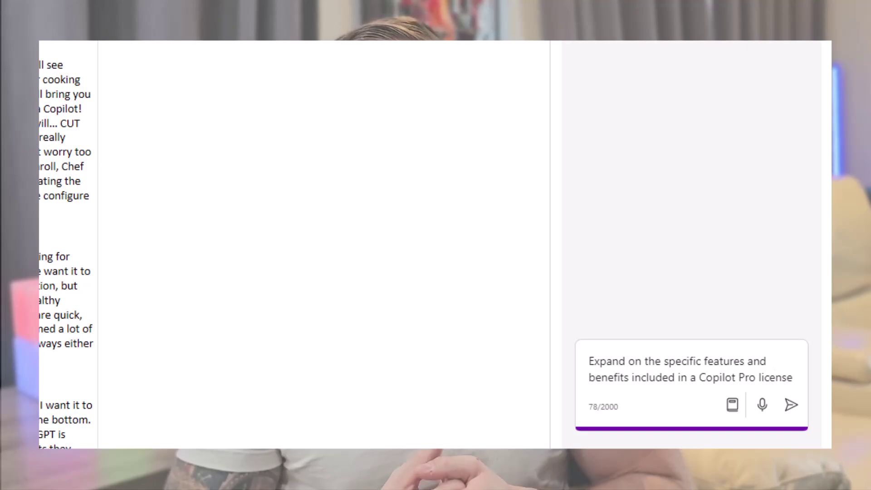
{"action": "key", "text": "Return"}
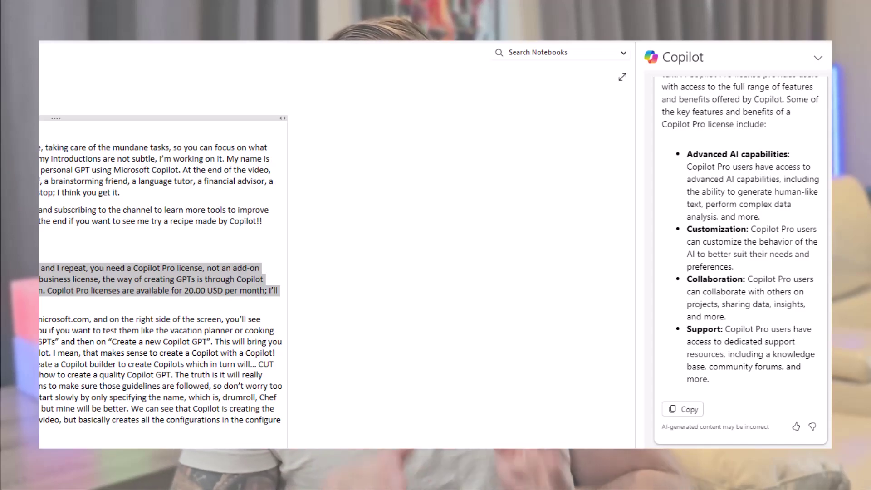
{"action": "left_click", "coordinate": [689, 410]}
{"action": "left_click", "coordinate": [72, 306]}
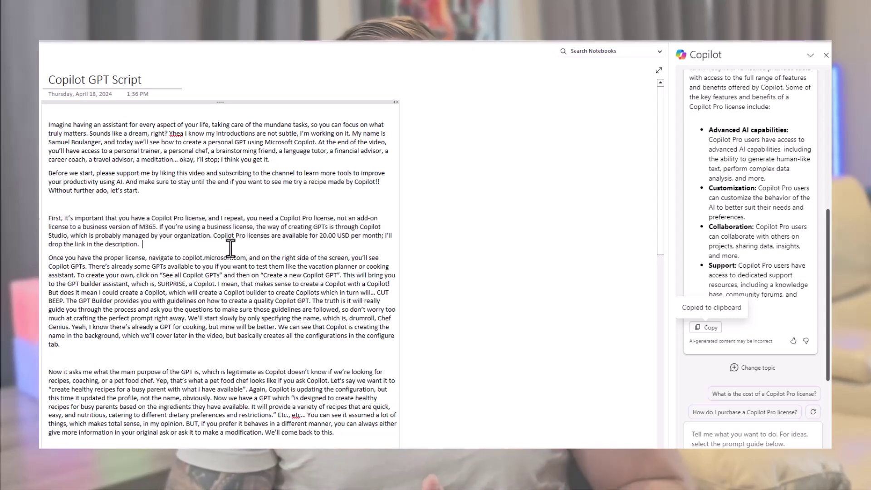
{"action": "key", "text": "Return"}
{"action": "key", "text": "ctrl+v"}
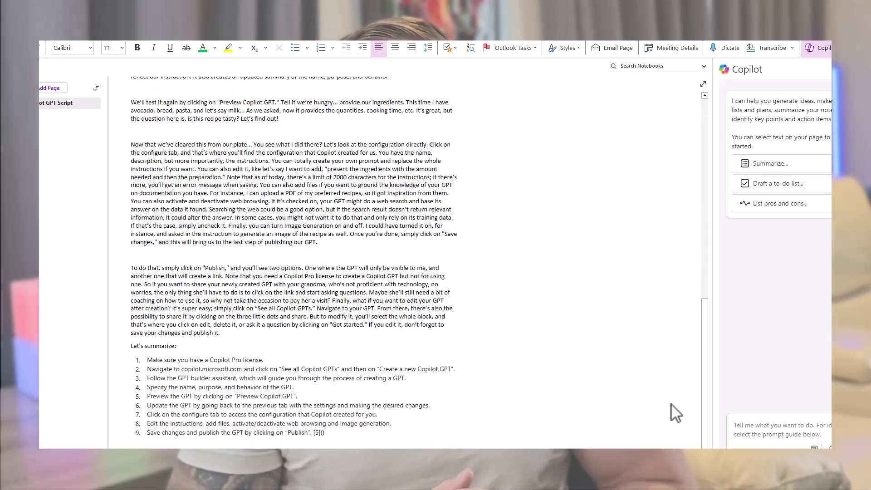
{"action": "scroll", "coordinate": [637, 383], "scroll_direction": "down", "scroll_amount": 6}
Select the 'That's all for today' paragraph and ask Copilot to 'Change the tone to be more enthusiastic'
{"action": "scroll", "coordinate": [496, 321], "scroll_direction": "up", "scroll_amount": 2}
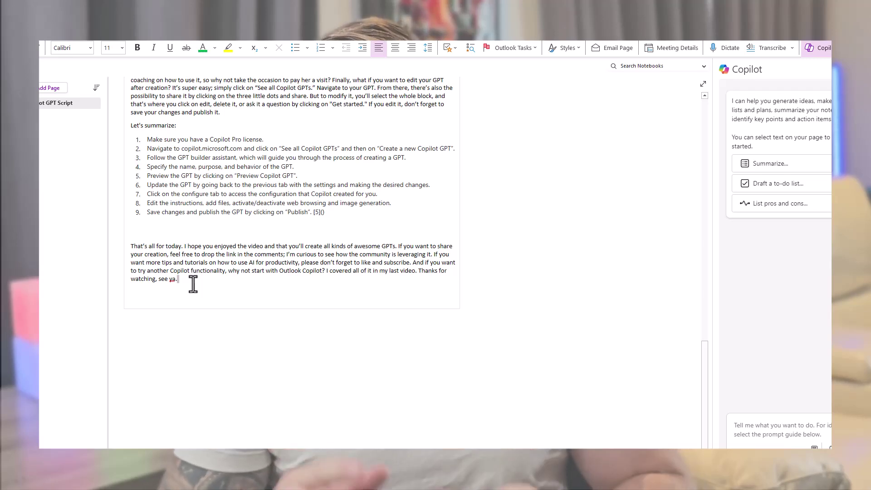
{"action": "left_click_drag", "start_coordinate": [193, 283], "coordinate": [96, 245]}
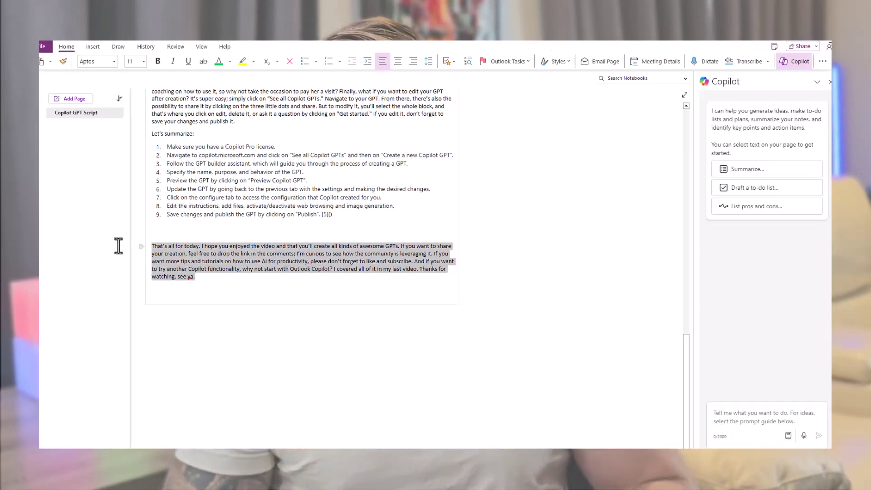
{"action": "left_click", "coordinate": [732, 420]}
{"action": "type", "text": "Change the tone to b"}
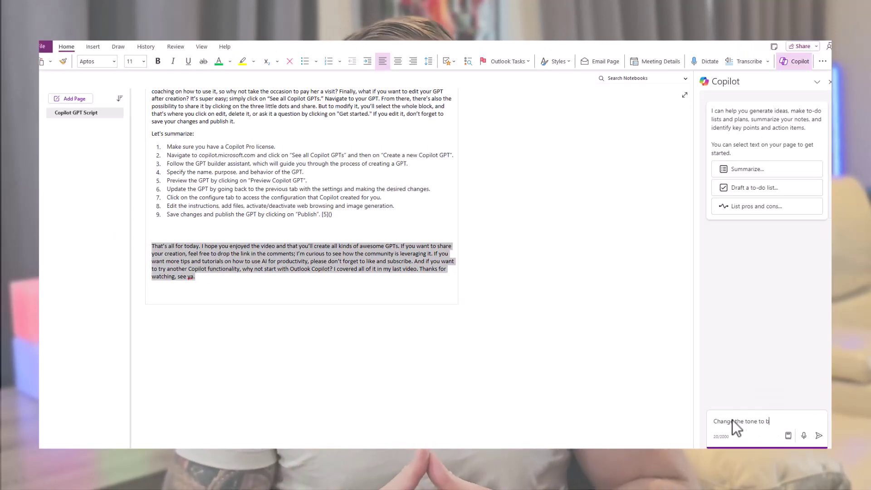
{"action": "type", "text": "e more enthusiastic"}
{"action": "key", "text": "Return"}
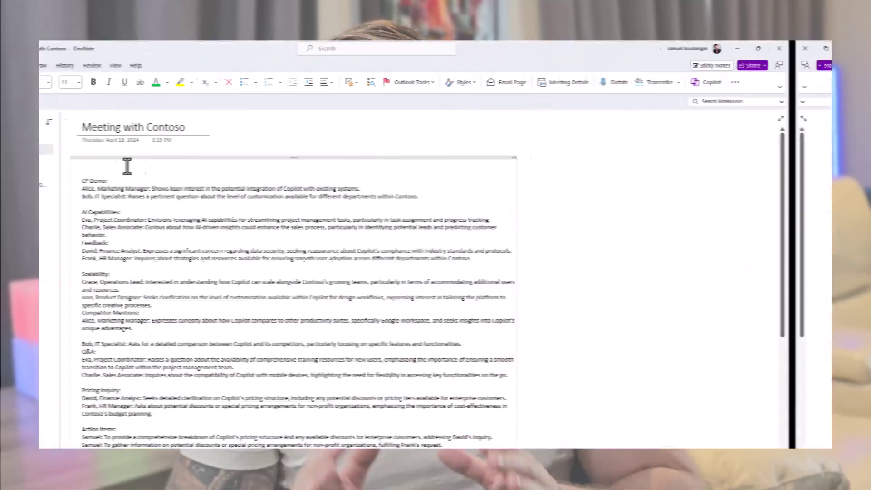
Insert a two-column, eight-row table with a Name header, widen the column, and paste Alice and Eva
{"action": "left_click", "coordinate": [96, 65]}
{"action": "left_click", "coordinate": [63, 82]}
{"action": "left_click", "coordinate": [56, 168]}
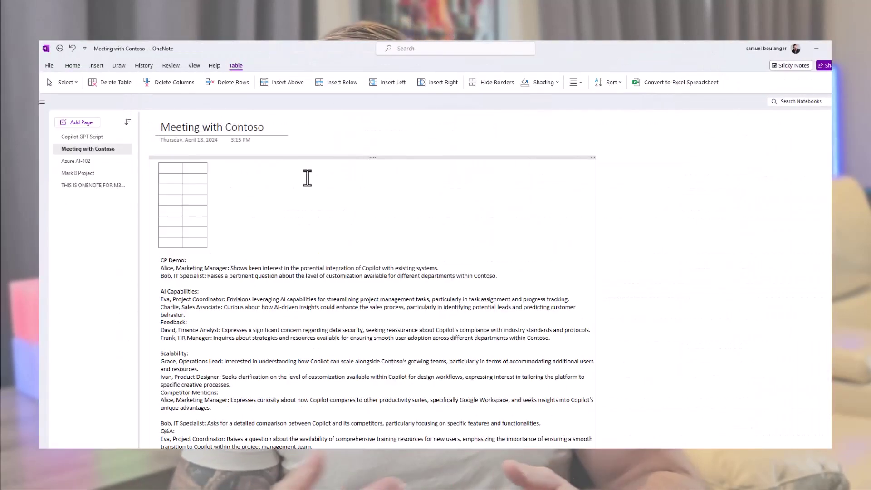
{"action": "type", "text": "Name"}
{"action": "key", "text": "Tab"}
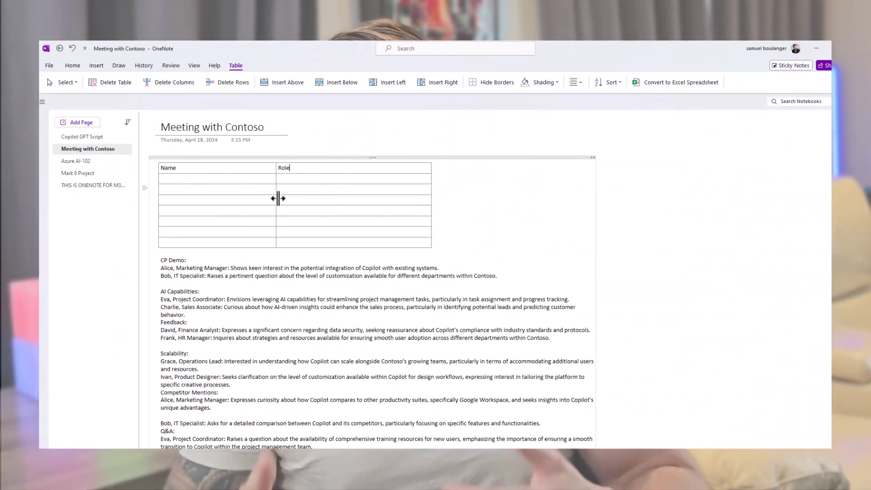
{"action": "left_click_drag", "start_coordinate": [279, 198], "coordinate": [291, 198]}
{"action": "left_click", "coordinate": [246, 268]}
{"action": "left_click", "coordinate": [200, 179]}
{"action": "key", "text": "ctrl+v"}
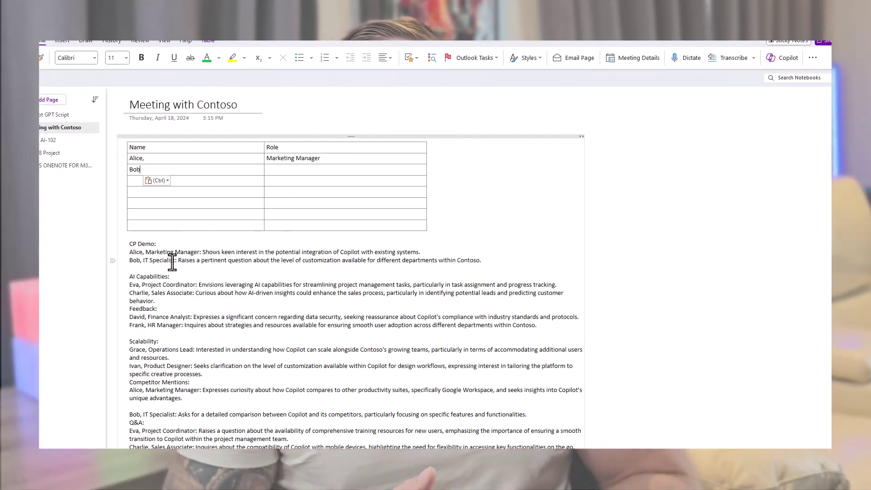
{"action": "left_click", "coordinate": [172, 185]}
{"action": "key", "text": "ctrl+v"}
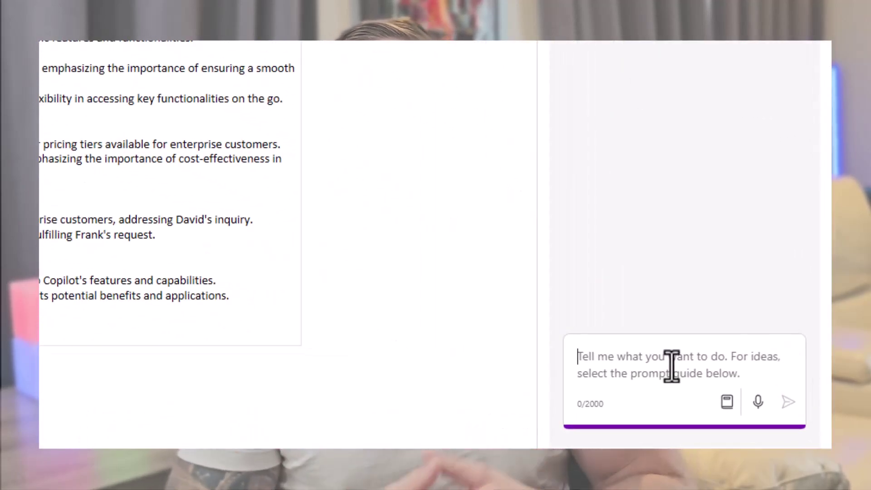
Ask Copilot to 'Create a table with participant names and roles' and paste it above CP Demo
{"action": "type", "text": "Create a table with pa"}
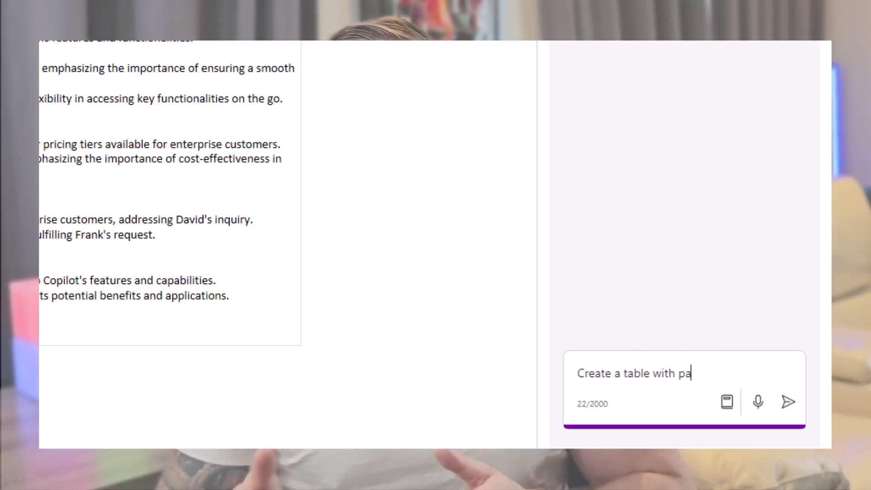
{"action": "type", "text": "rticipant names and r"}
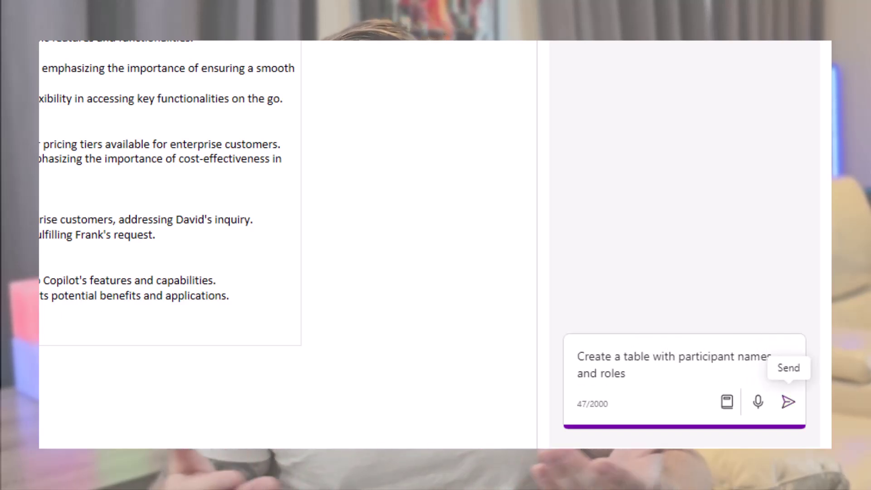
{"action": "type", "text": "oles"}
{"action": "left_click", "coordinate": [798, 401]}
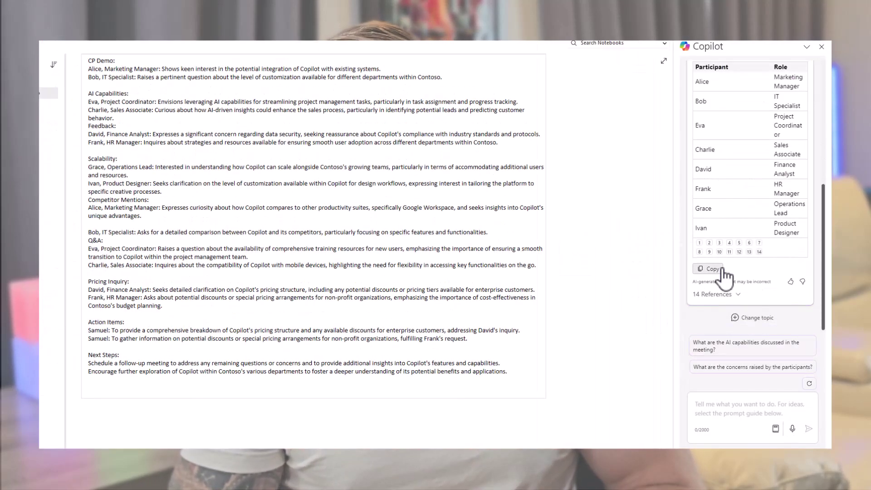
{"action": "key", "text": "Return"}
{"action": "key", "text": "Return"}
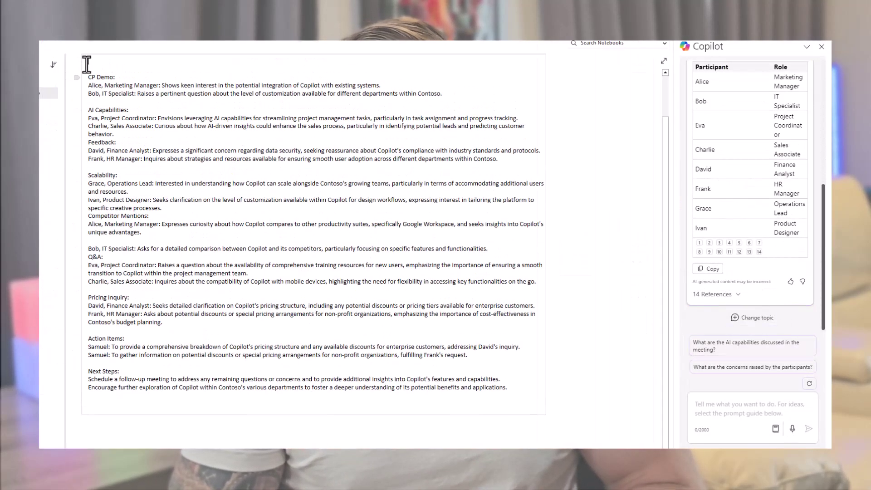
{"action": "key", "text": "ctrl+v"}
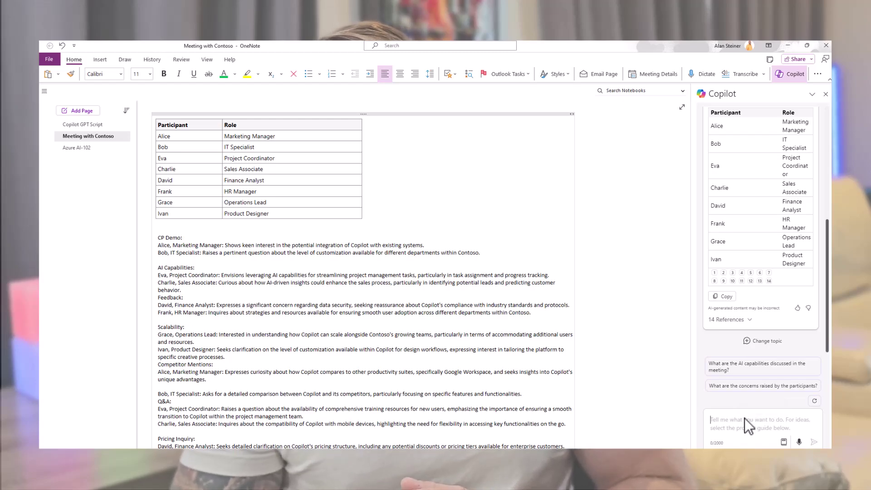
Ask Copilot to compile a comprehensive list of inquiries requiring responses, organized by participant
{"action": "type", "text": "Compile a comprehensive "}
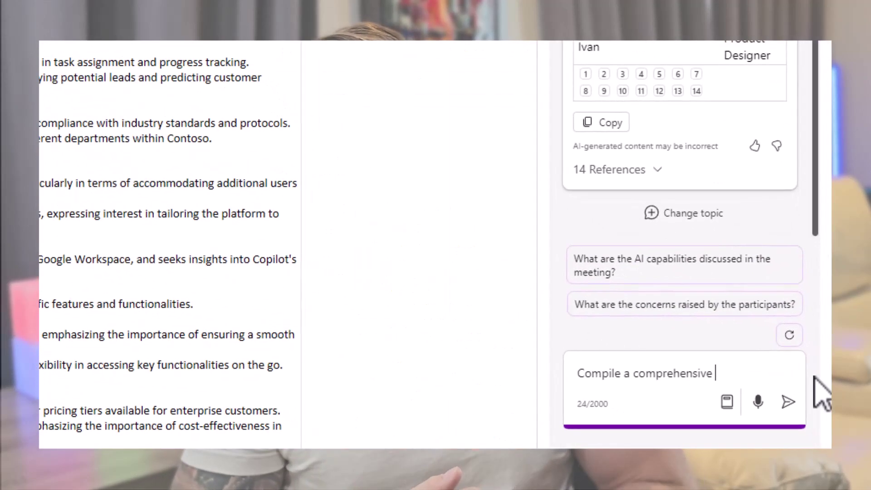
{"action": "type", "text": "list of all inquiries requiring responses."}
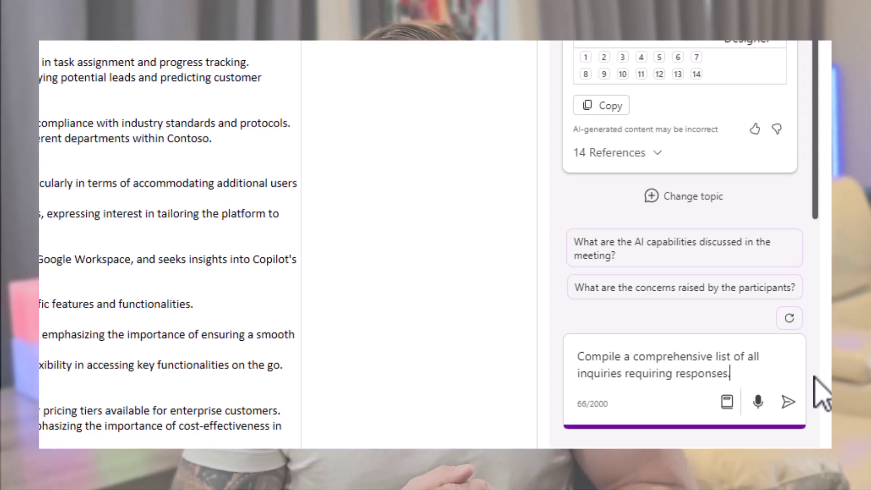
{"action": "type", "text": " Organize them based on the individuals pos"}
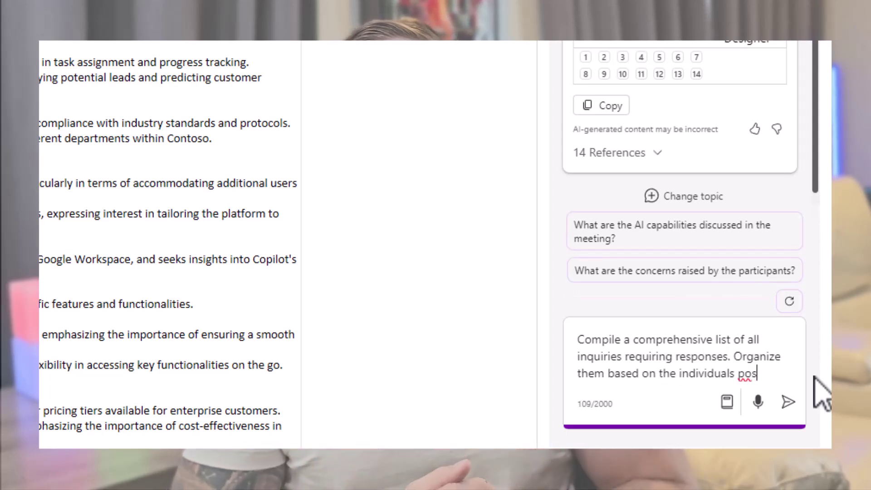
{"action": "type", "text": "ing the questions, For each individuals list"}
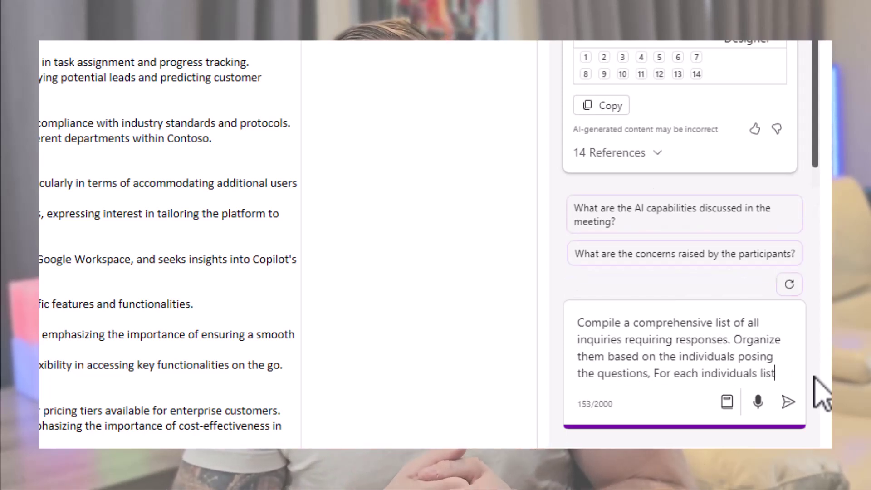
{"action": "type", "text": " the questions in a bullet point format"}
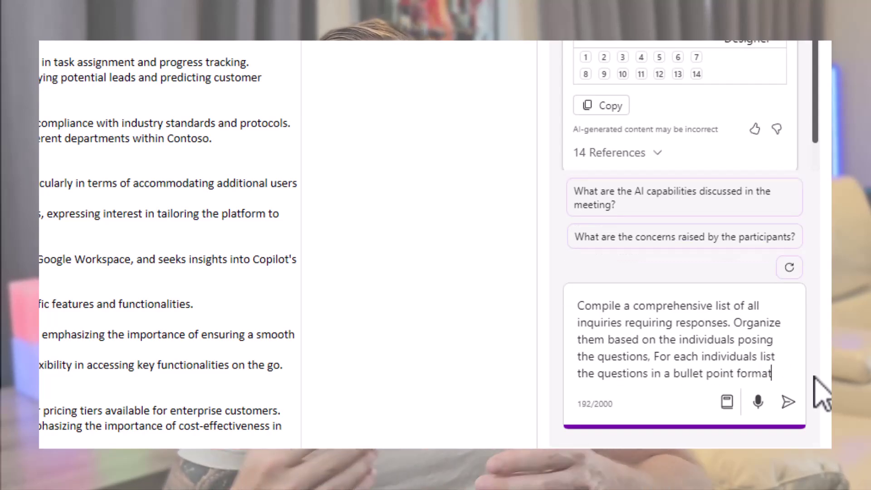
{"action": "left_click", "coordinate": [789, 402]}
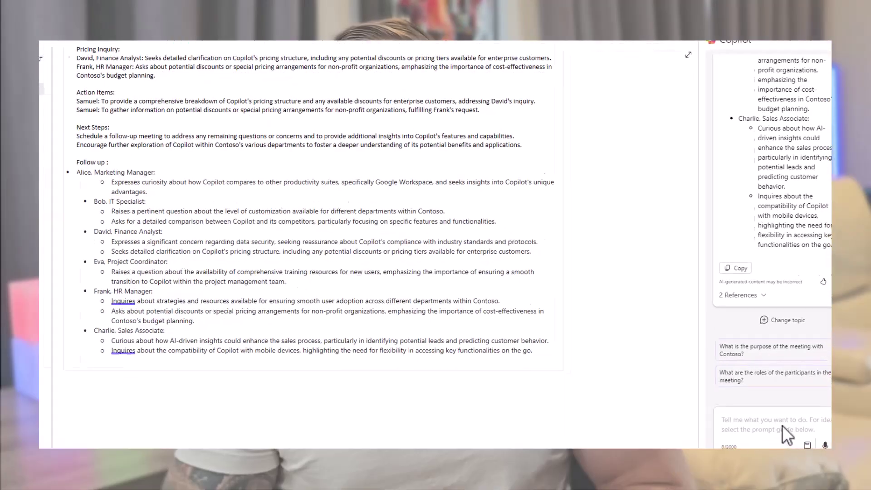
Ask Copilot to draft a to-do list from this page and paste it below the follow-up notes
{"action": "left_click", "coordinate": [782, 426]}
{"action": "type", "text": "Draft a to-do list from the"}
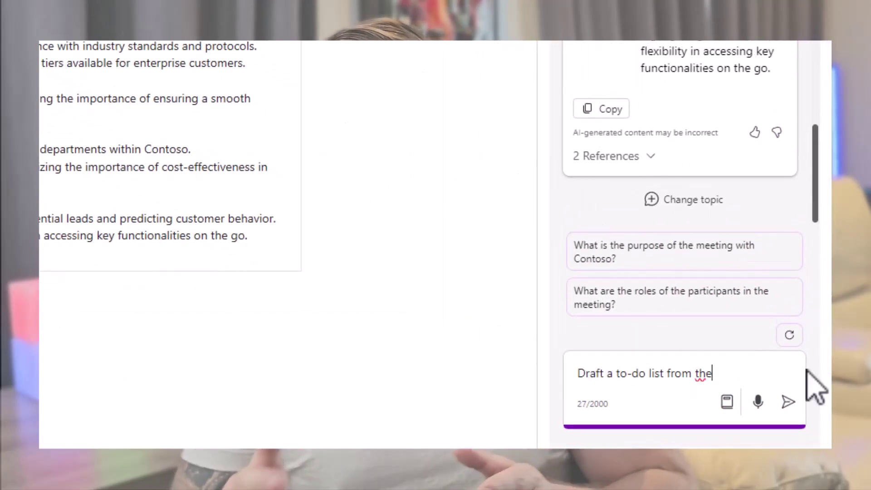
{"action": "type", "text": " content on this page"}
{"action": "left_click", "coordinate": [790, 402]}
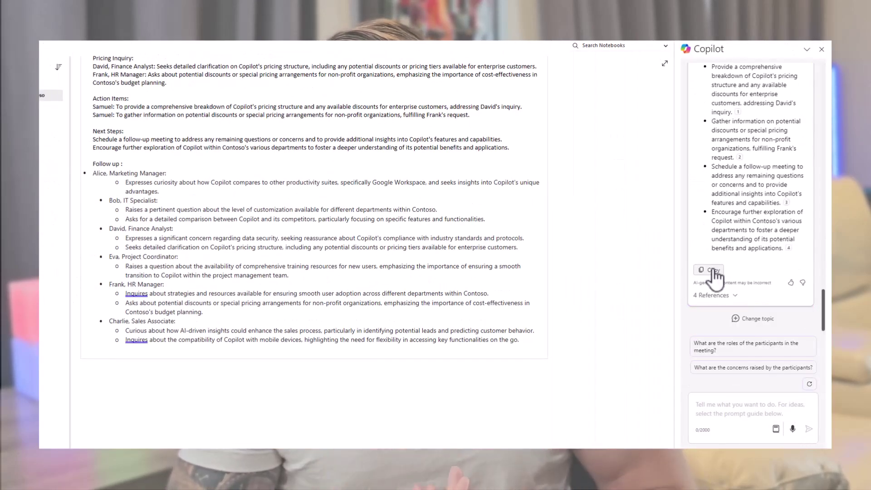
{"action": "left_click", "coordinate": [713, 271]}
{"action": "left_click", "coordinate": [538, 346]}
{"action": "key", "text": "ctrl+v"}
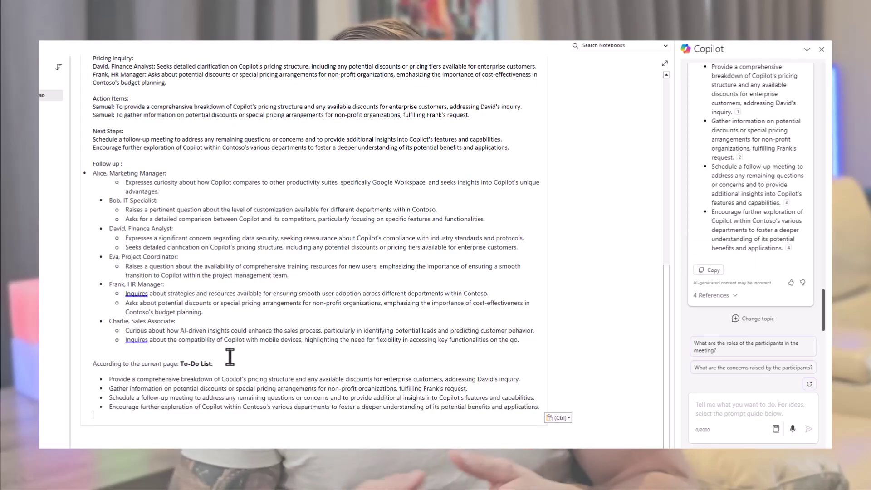
Delete the To-Do List heading, tag the four action items as To Do, and tick the first
{"action": "left_click_drag", "start_coordinate": [111, 367], "coordinate": [89, 363]}
{"action": "key", "text": "Delete"}
{"action": "left_click_drag", "start_coordinate": [539, 407], "coordinate": [109, 381]}
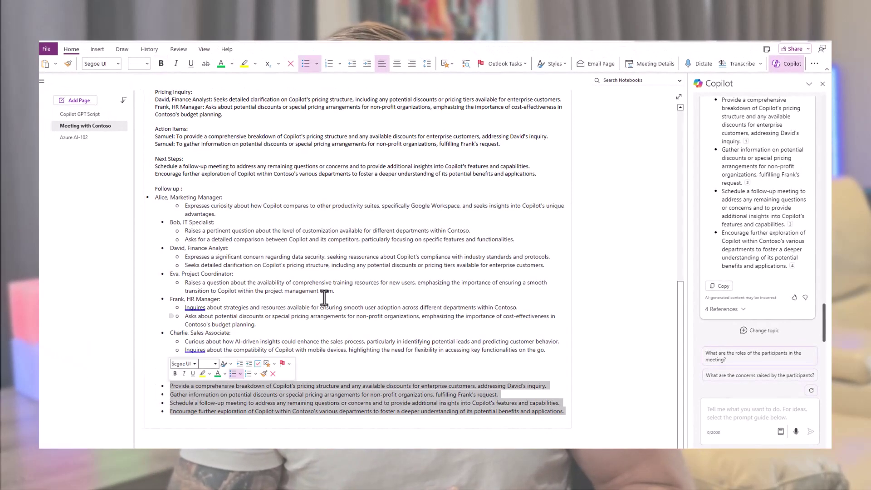
{"action": "left_click", "coordinate": [452, 64]}
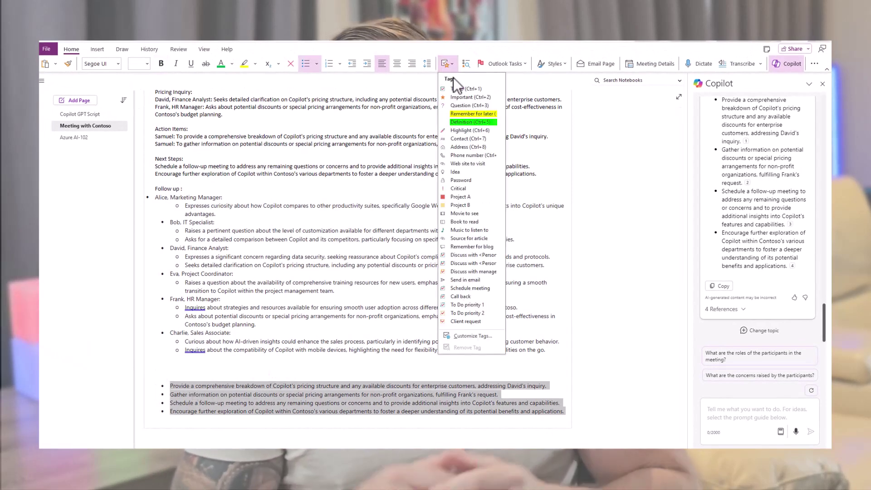
{"action": "left_click", "coordinate": [453, 78]}
{"action": "left_click", "coordinate": [162, 386]}
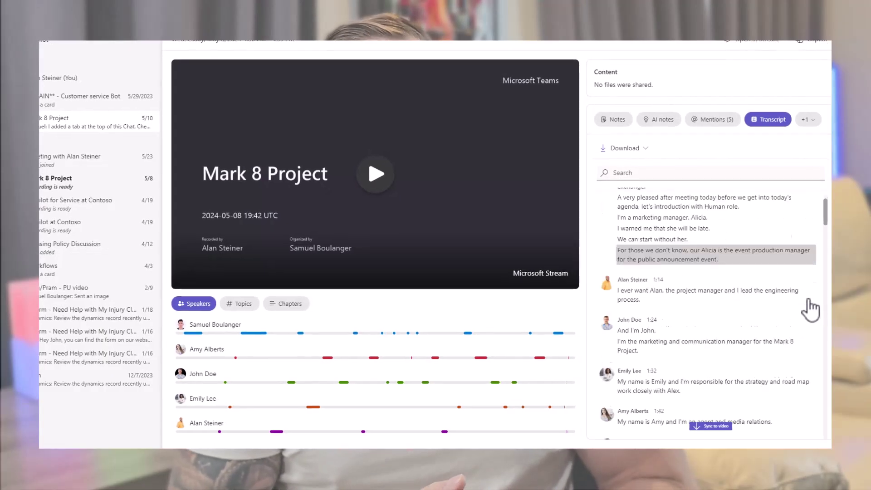
Start transcription of the live Teams meeting from the Record and transcribe menu
{"action": "scroll", "coordinate": [810, 307], "scroll_direction": "down", "scroll_amount": 2}
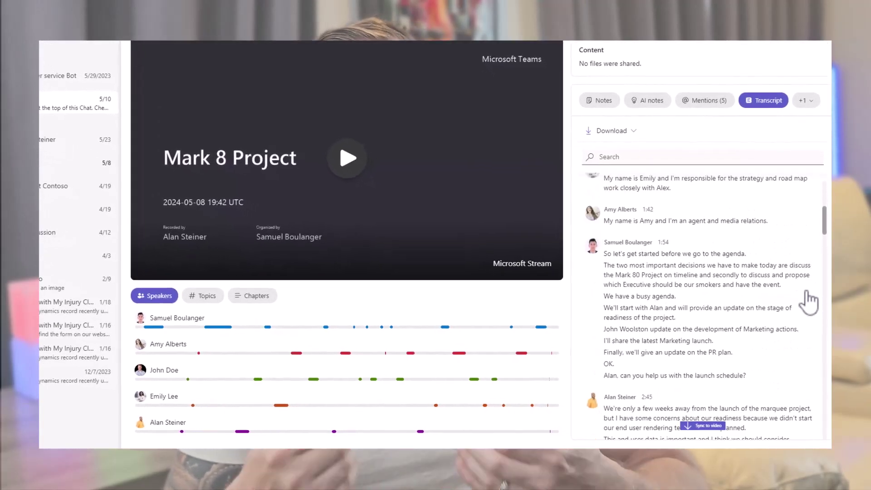
{"action": "scroll", "coordinate": [809, 301], "scroll_direction": "down", "scroll_amount": 10}
{"action": "scroll", "coordinate": [807, 287], "scroll_direction": "down", "scroll_amount": 10}
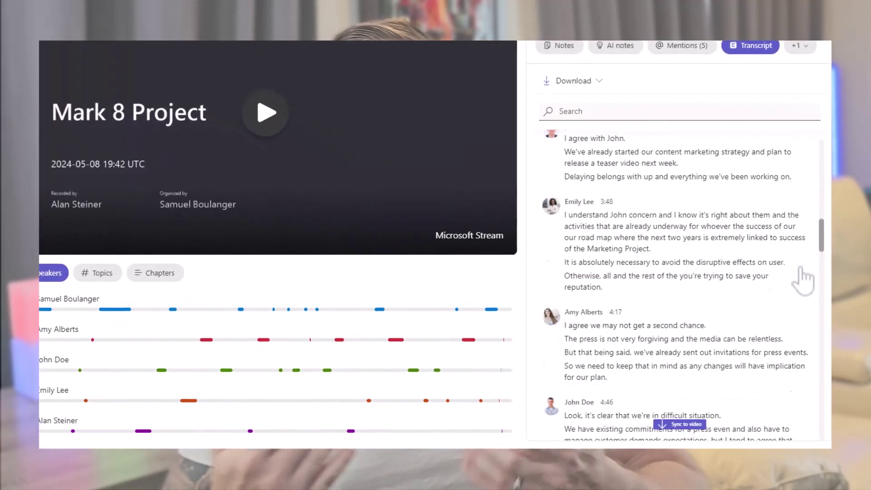
{"action": "scroll", "coordinate": [803, 273], "scroll_direction": "down", "scroll_amount": 6}
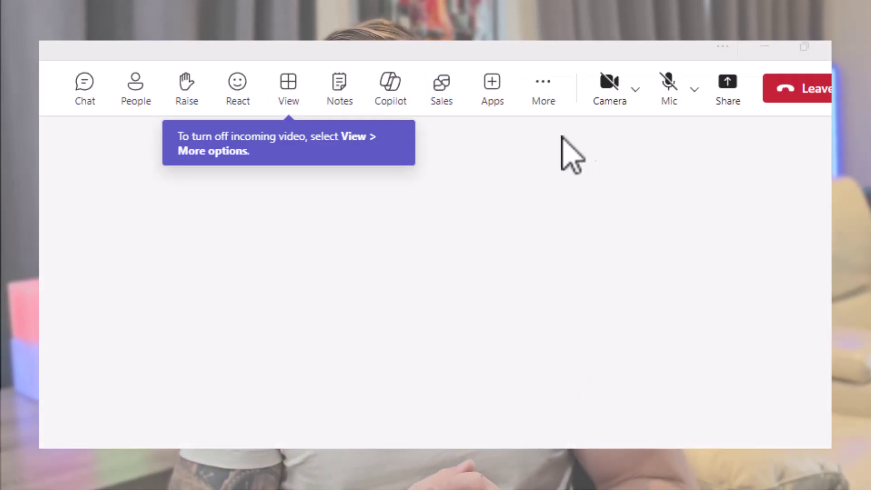
{"action": "left_click", "coordinate": [543, 84]}
{"action": "mouse_move", "coordinate": [590, 136]}
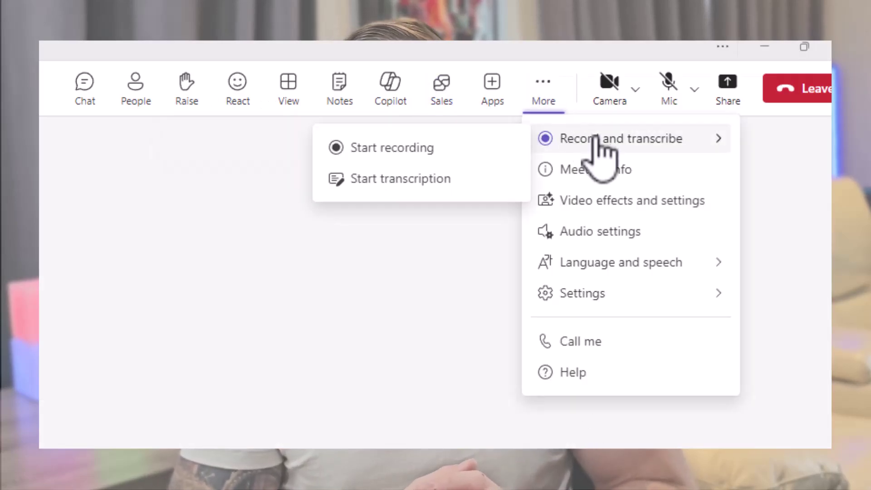
{"action": "left_click", "coordinate": [464, 180]}
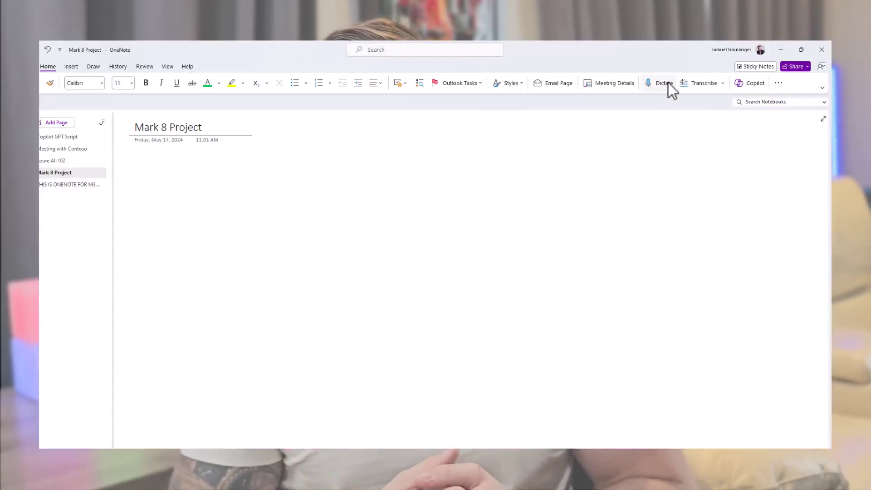
Pick May 8, 2024 in Meeting Details and insert the Mark 8 Project meeting's details
{"action": "left_click", "coordinate": [628, 82]}
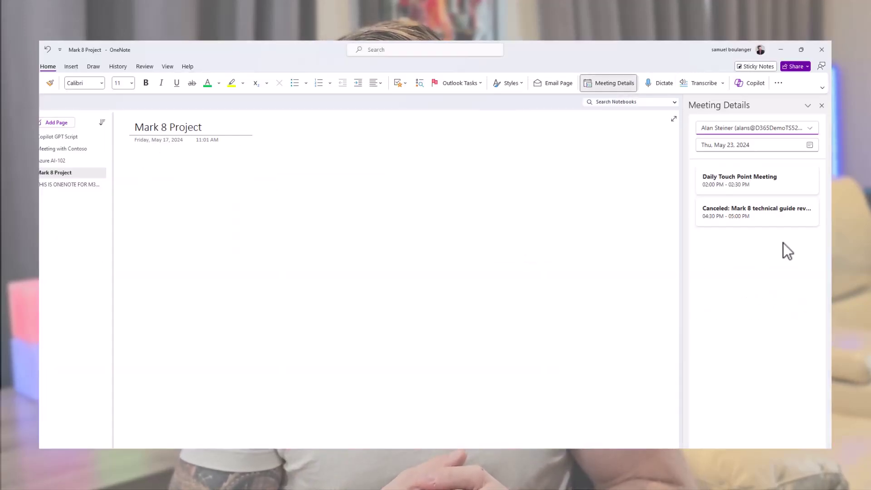
{"action": "left_click", "coordinate": [811, 145]}
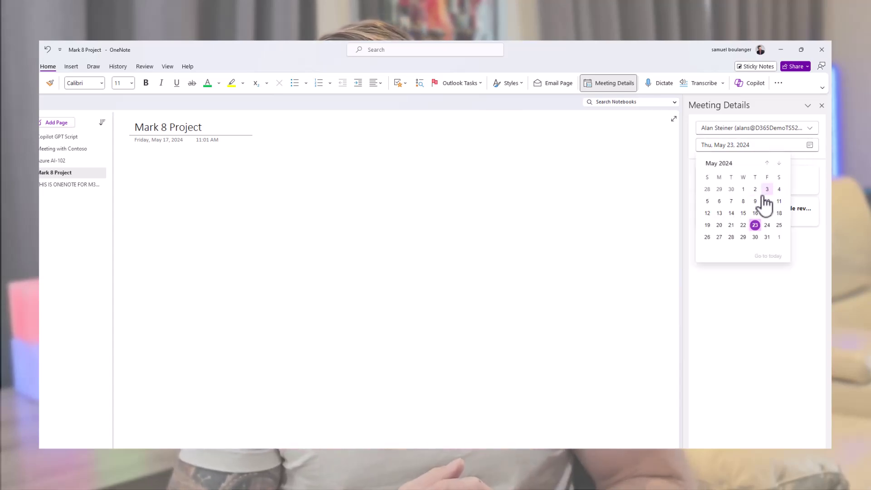
{"action": "left_click", "coordinate": [744, 201]}
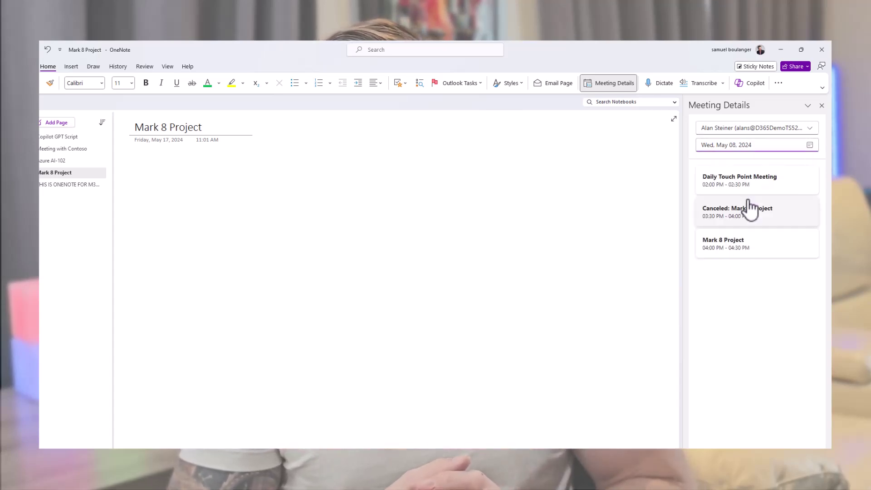
{"action": "left_click", "coordinate": [779, 254]}
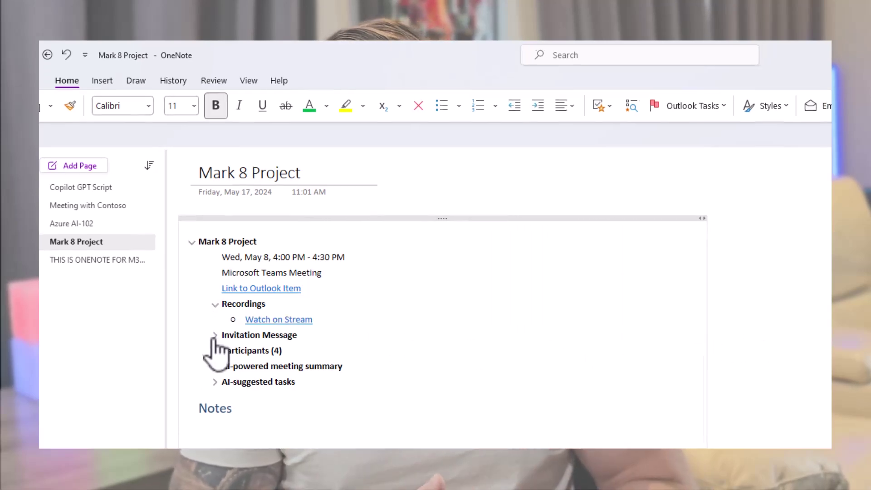
Expand the meeting's invitation message and its list of four participants
{"action": "left_click", "coordinate": [216, 337]}
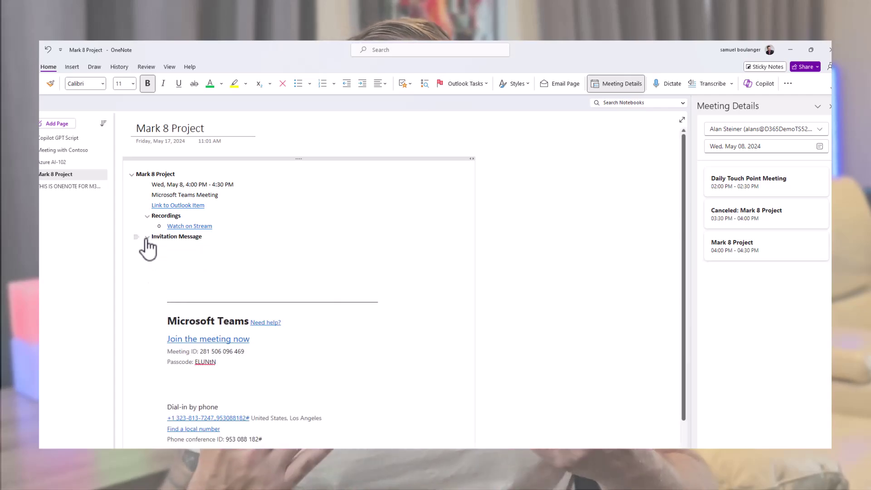
{"action": "scroll", "coordinate": [157, 251], "scroll_direction": "down", "scroll_amount": 6}
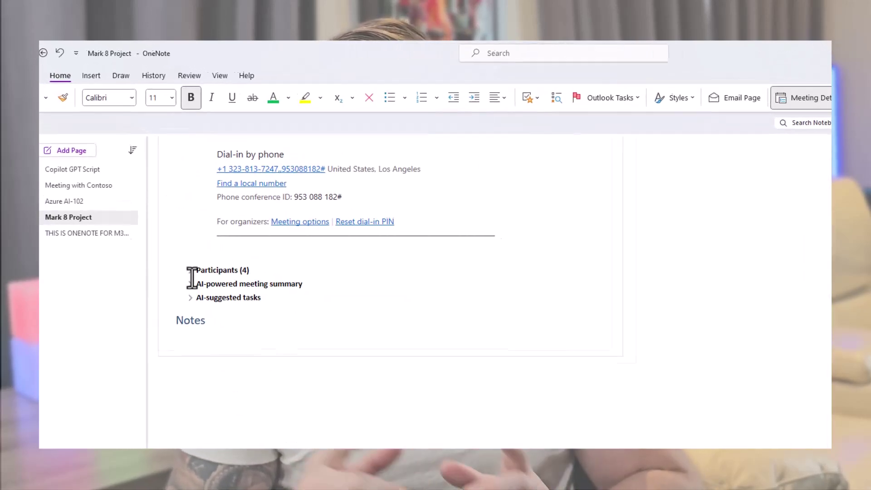
{"action": "left_click", "coordinate": [146, 215]}
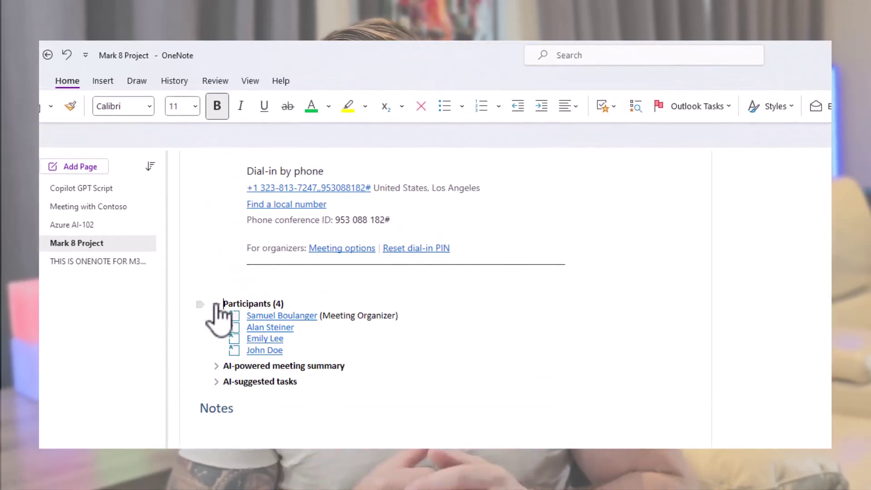
{"action": "left_click", "coordinate": [268, 320]}
{"action": "left_click", "coordinate": [214, 369]}
Reveal the AI meeting summary bullets and flag the four AI-suggested tasks with an Outlook due date
{"action": "left_click", "coordinate": [216, 365]}
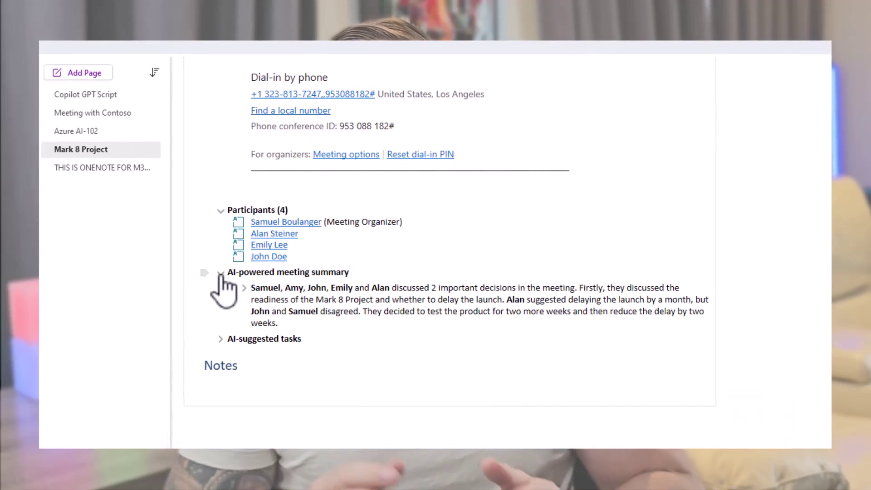
{"action": "left_click", "coordinate": [242, 289]}
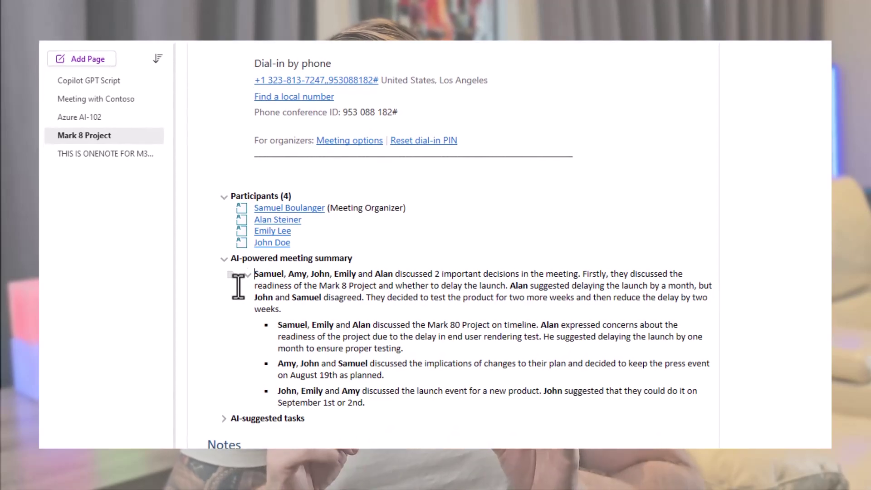
{"action": "scroll", "coordinate": [227, 427], "scroll_direction": "down", "scroll_amount": 5}
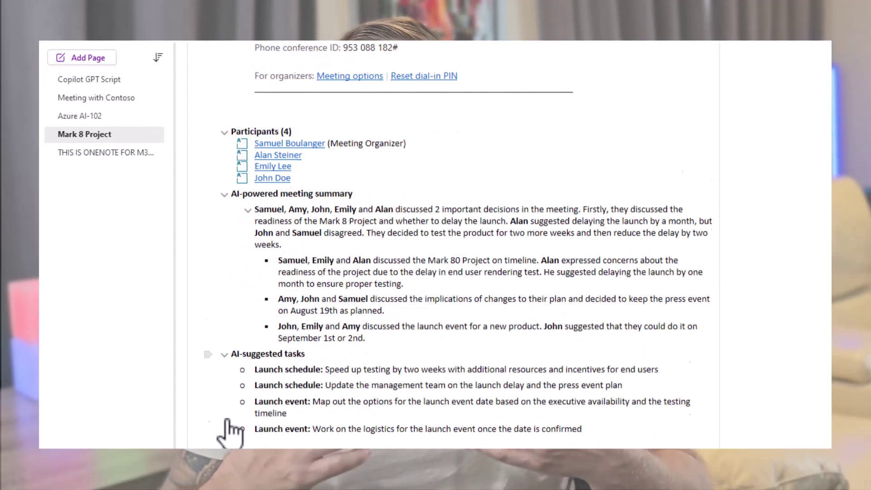
{"action": "left_click_drag", "start_coordinate": [517, 278], "coordinate": [379, 220]}
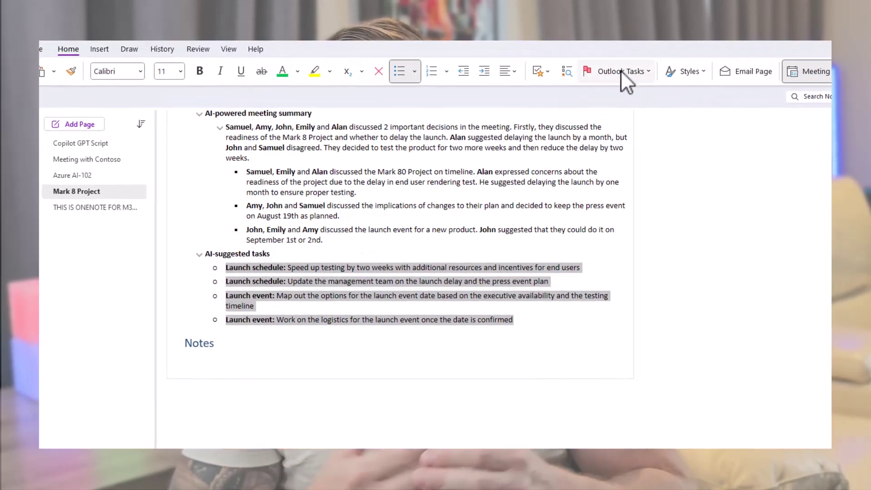
{"action": "left_click", "coordinate": [621, 71]}
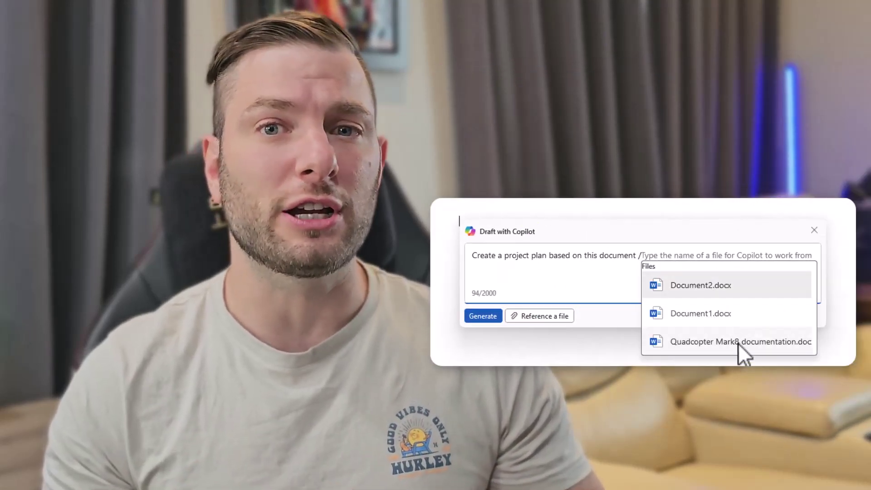
Attach the Quadcopter Mark8 documentation file to the prompt and generate the project plan draft
{"action": "left_click", "coordinate": [739, 343]}
{"action": "left_click", "coordinate": [484, 316]}
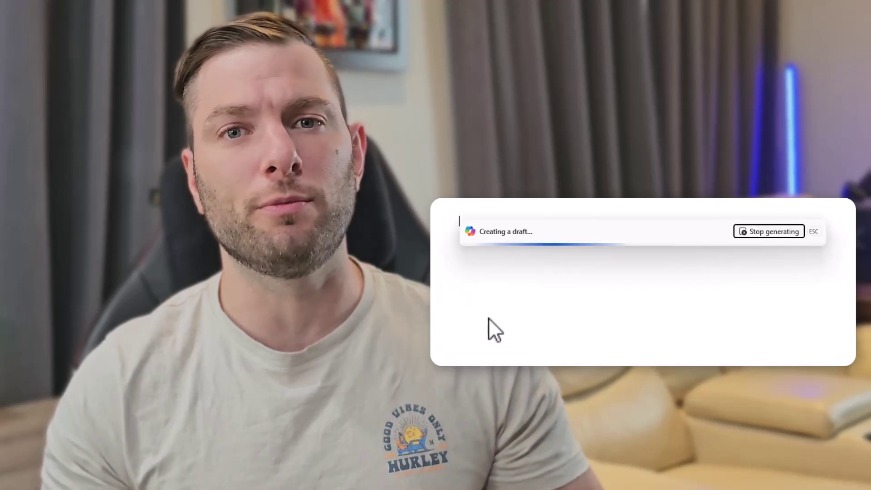